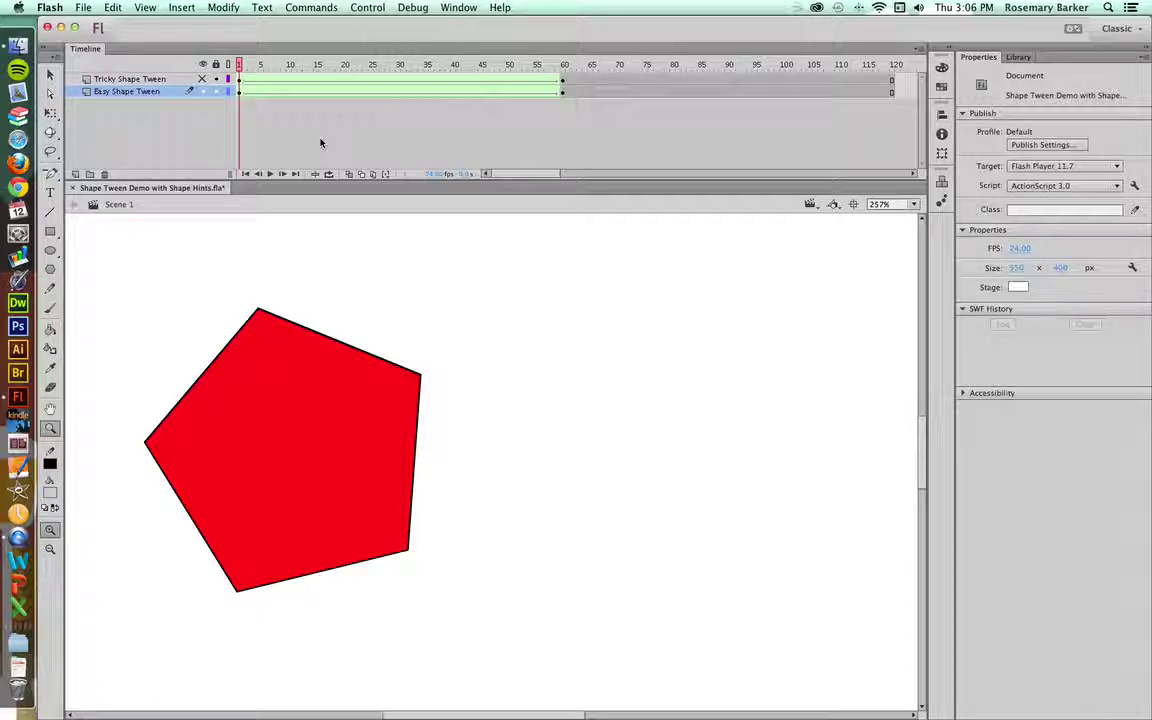
Scrub the Easy Shape Tween to preview the red pentagon morphing into a blue circle.
click(240, 66)
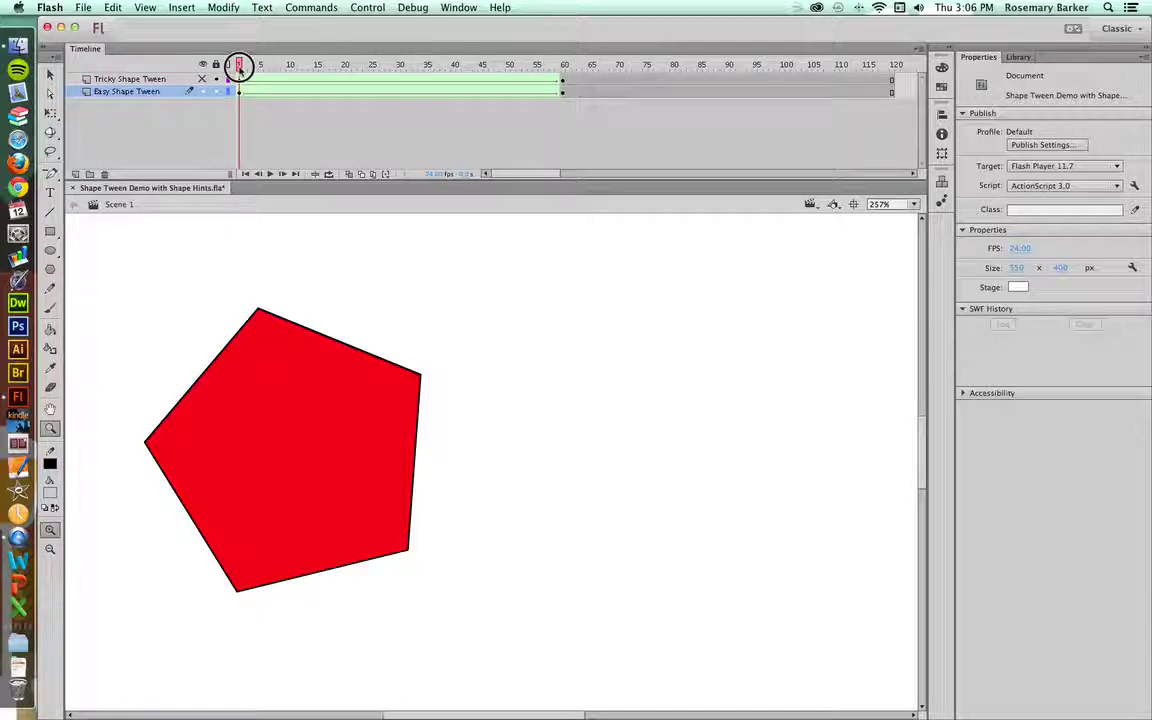
mouse_move(240, 66)
mouse_down()
mouse_move(720, 72)
mouse_move(381, 57)
mouse_move(231, 77)
mouse_move(632, 75)
mouse_move(267, 67)
mouse_move(227, 78)
mouse_up()
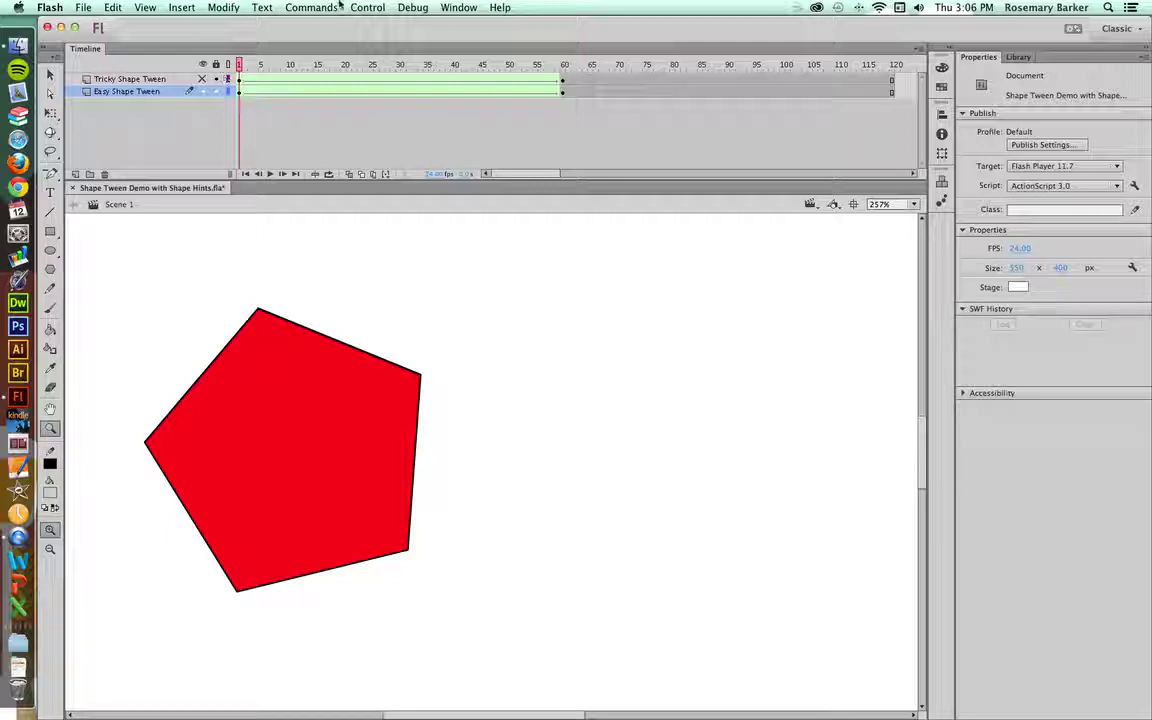
Hide Easy Shape Tween, show Tricky Shape Tween, and scrub to watch the arc morph.
click(202, 91)
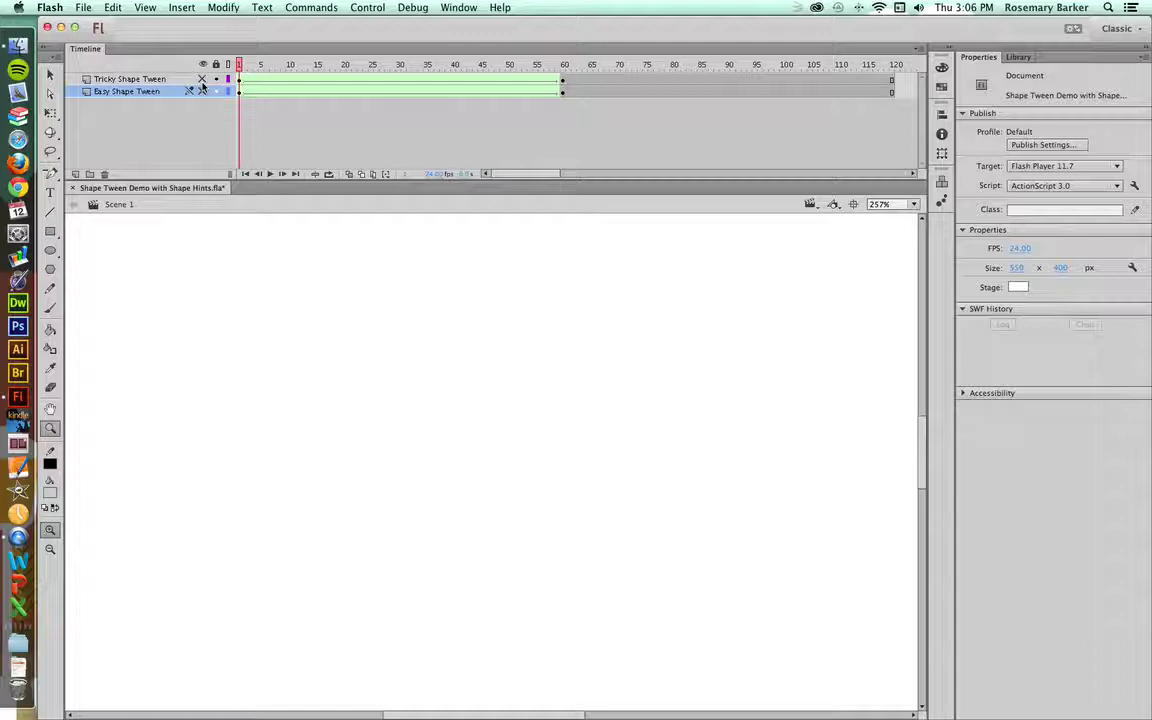
click(202, 80)
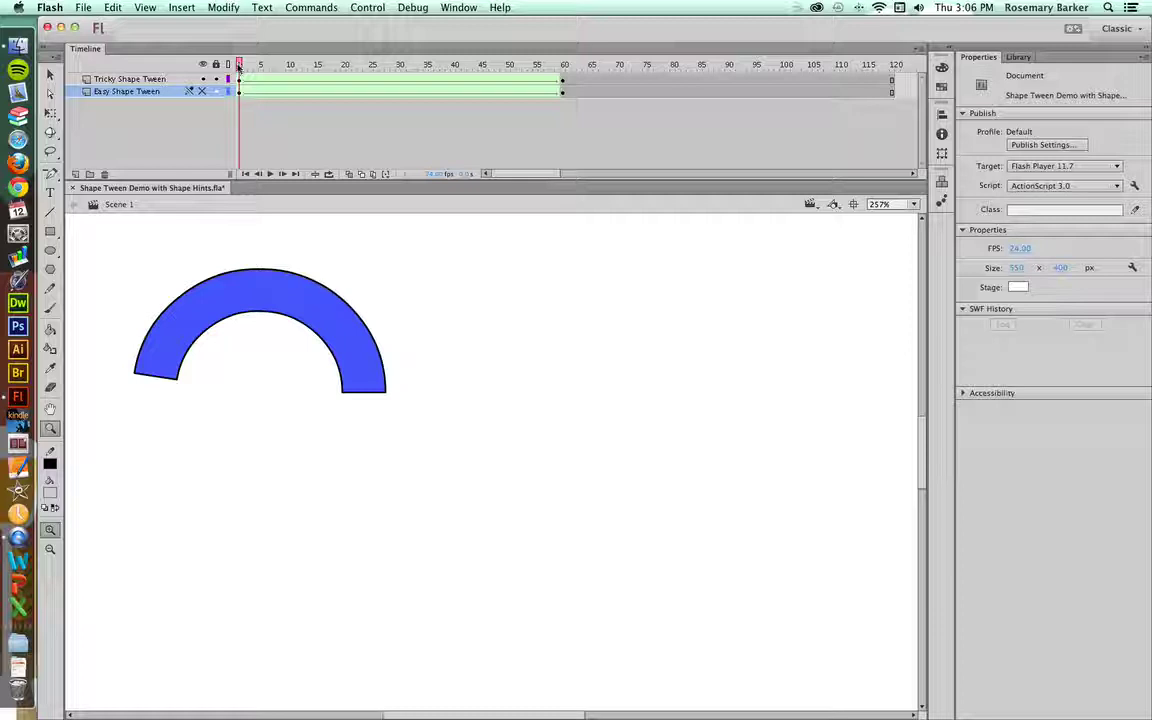
drag(240, 64, 580, 64)
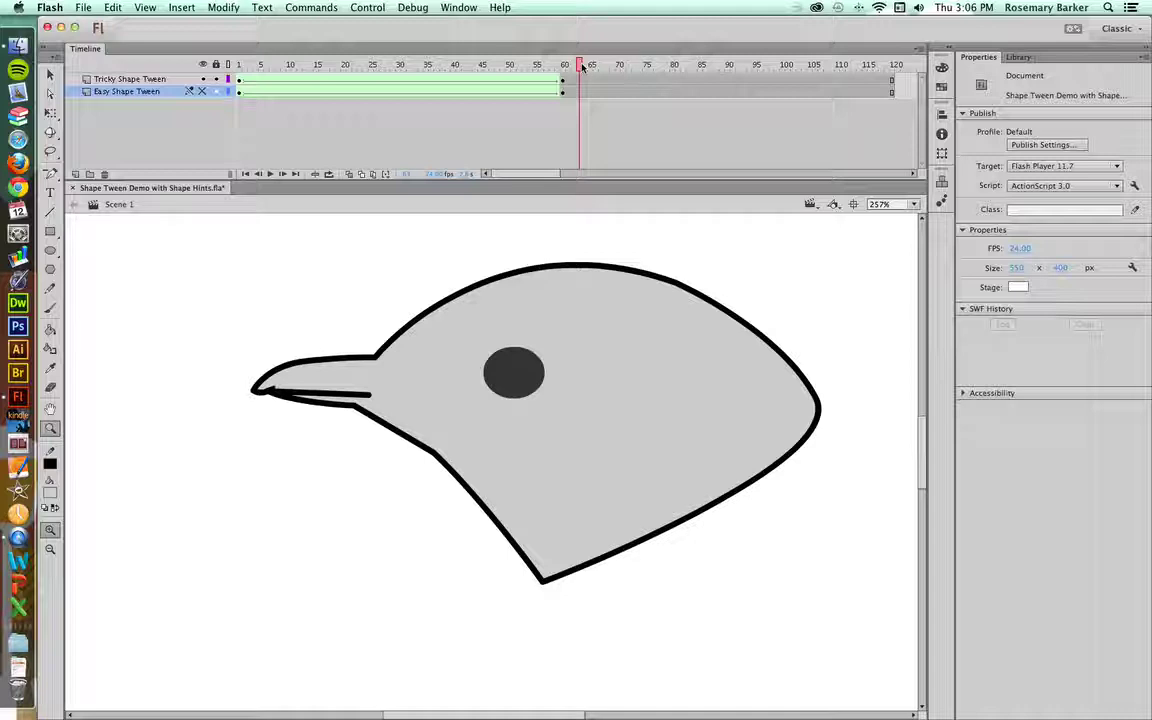
Scrub back toward the arc, then advance through the tween until the bird head at frame 60.
drag(582, 67, 228, 78)
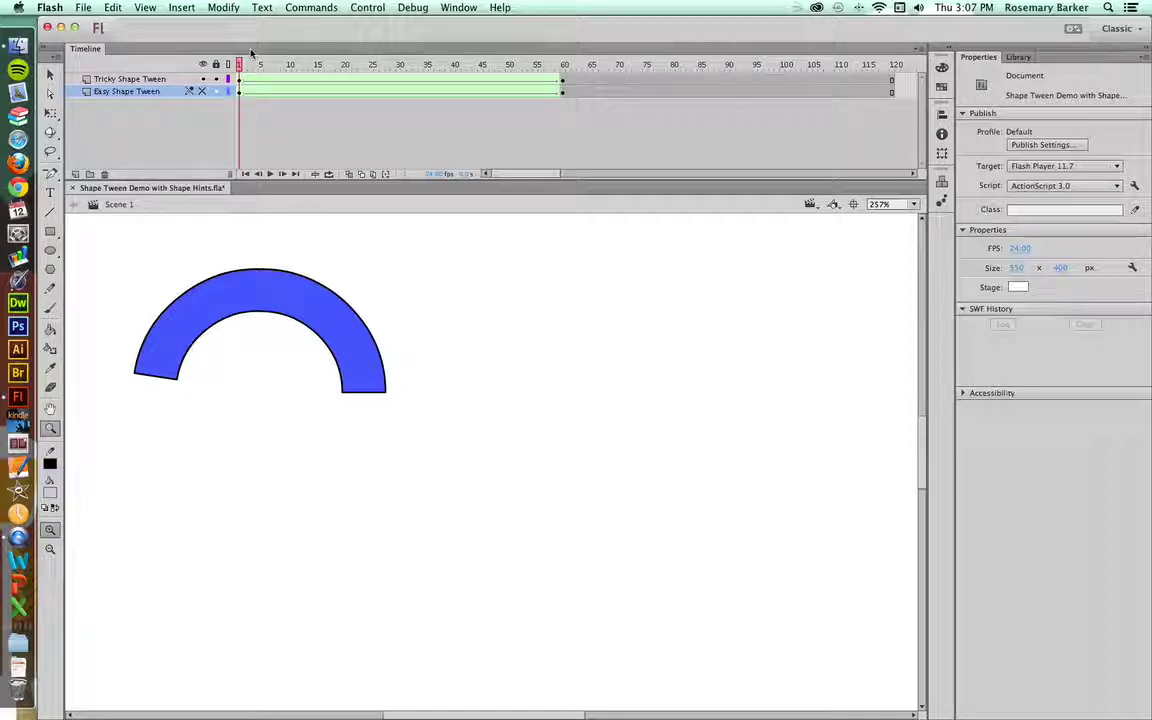
drag(238, 63, 271, 64)
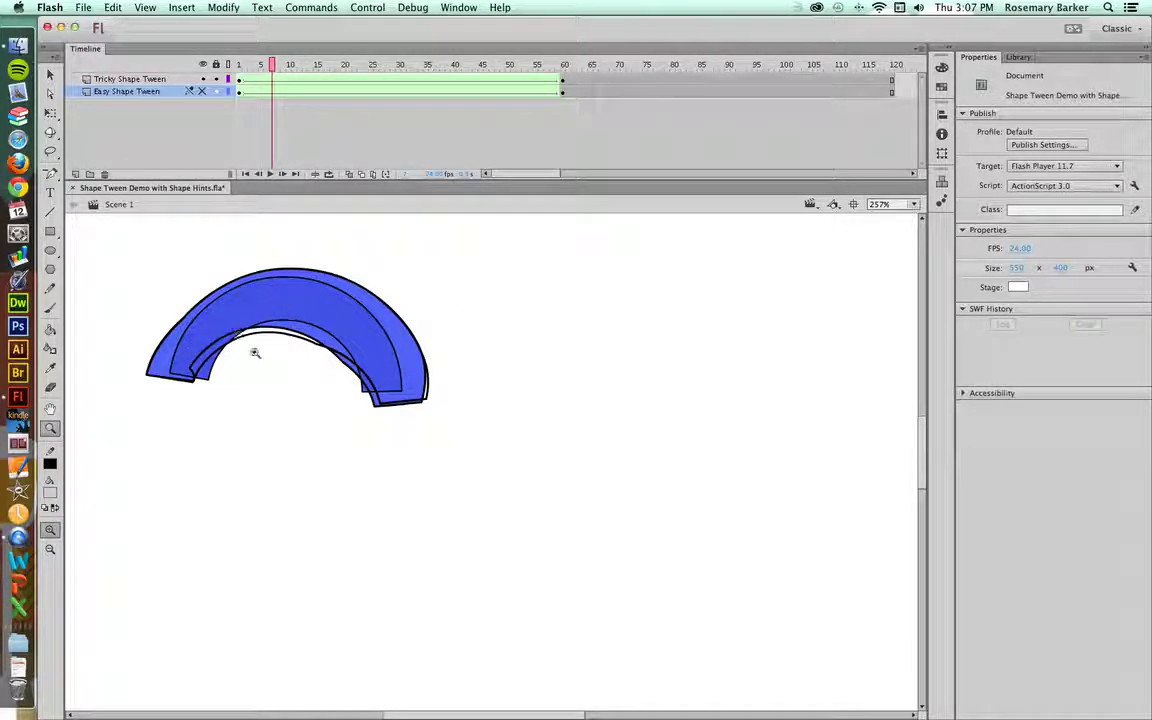
drag(271, 64, 349, 64)
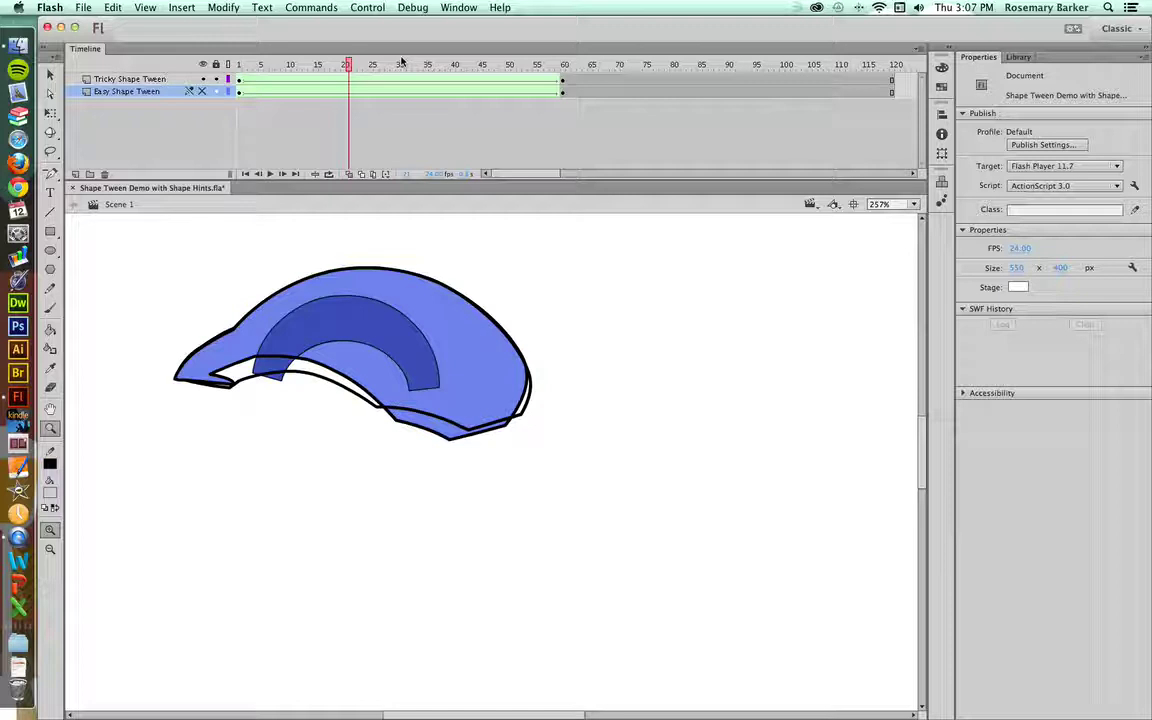
drag(347, 64, 566, 74)
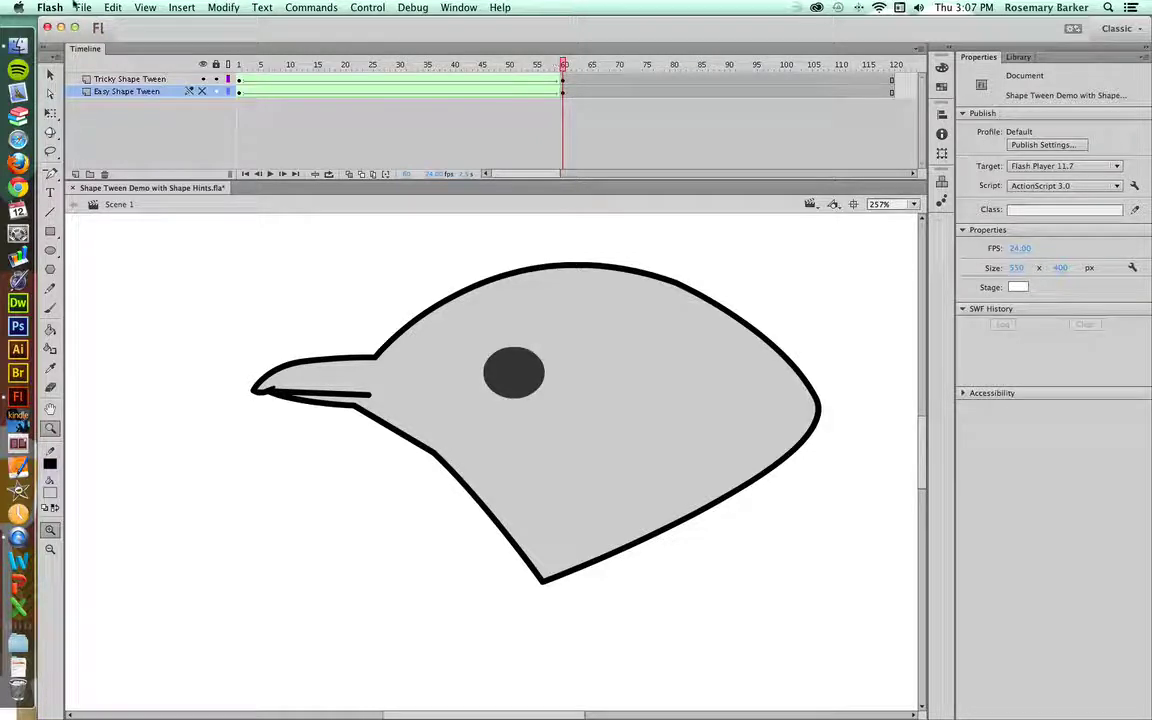
Zoom in on the bird's beak to 899% with the Zoom tool.
click(51, 93)
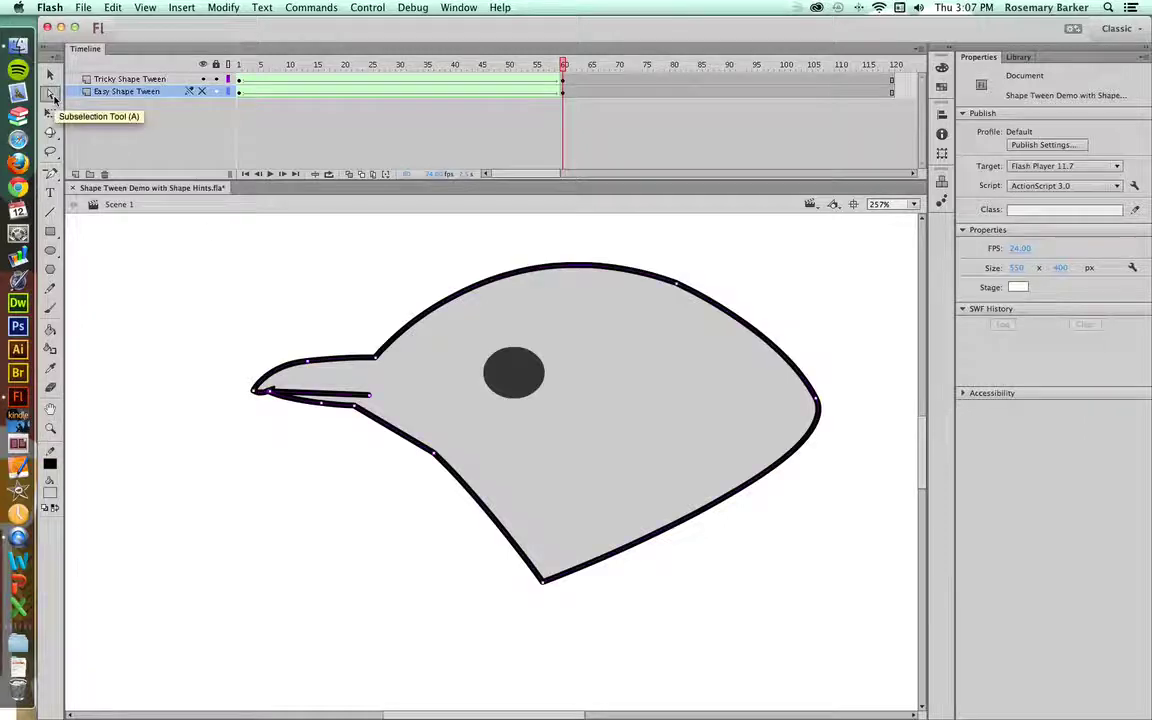
key(z)
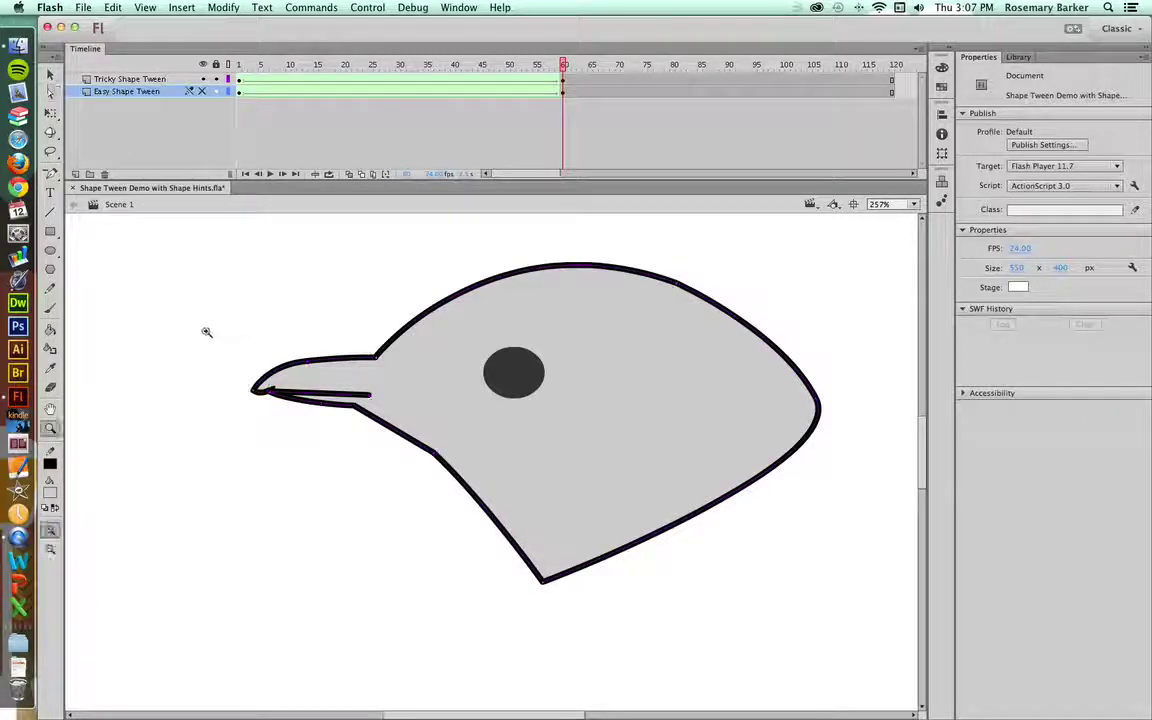
drag(206, 332, 437, 463)
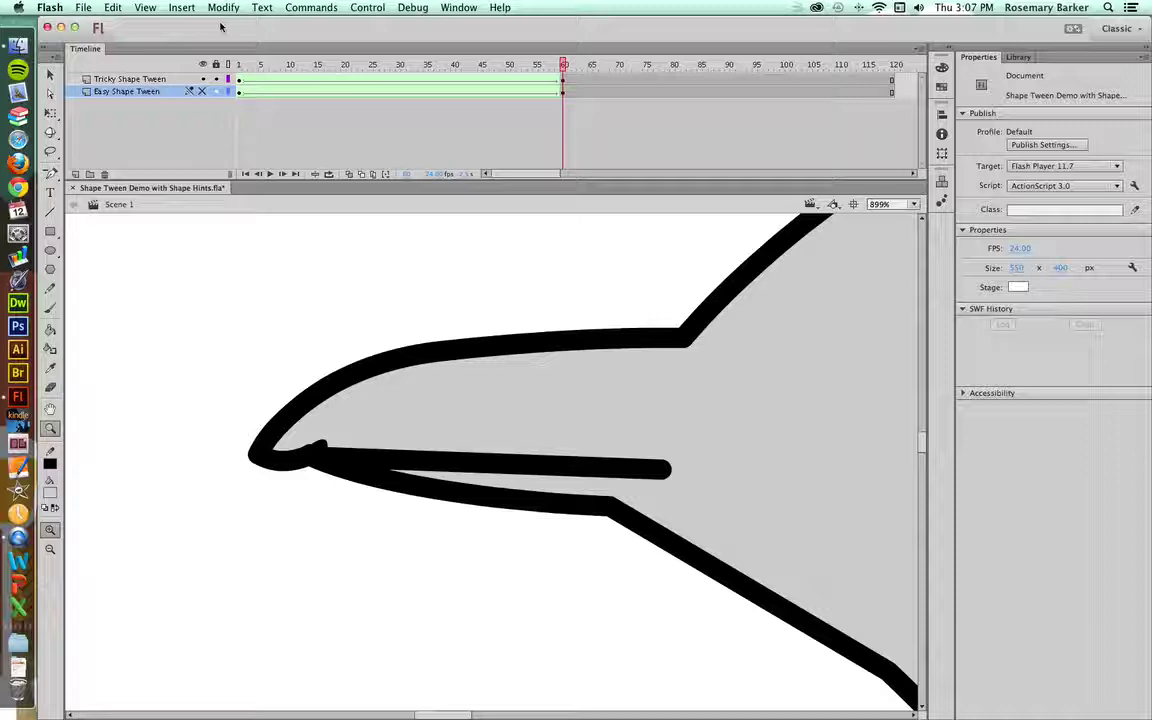
click(51, 93)
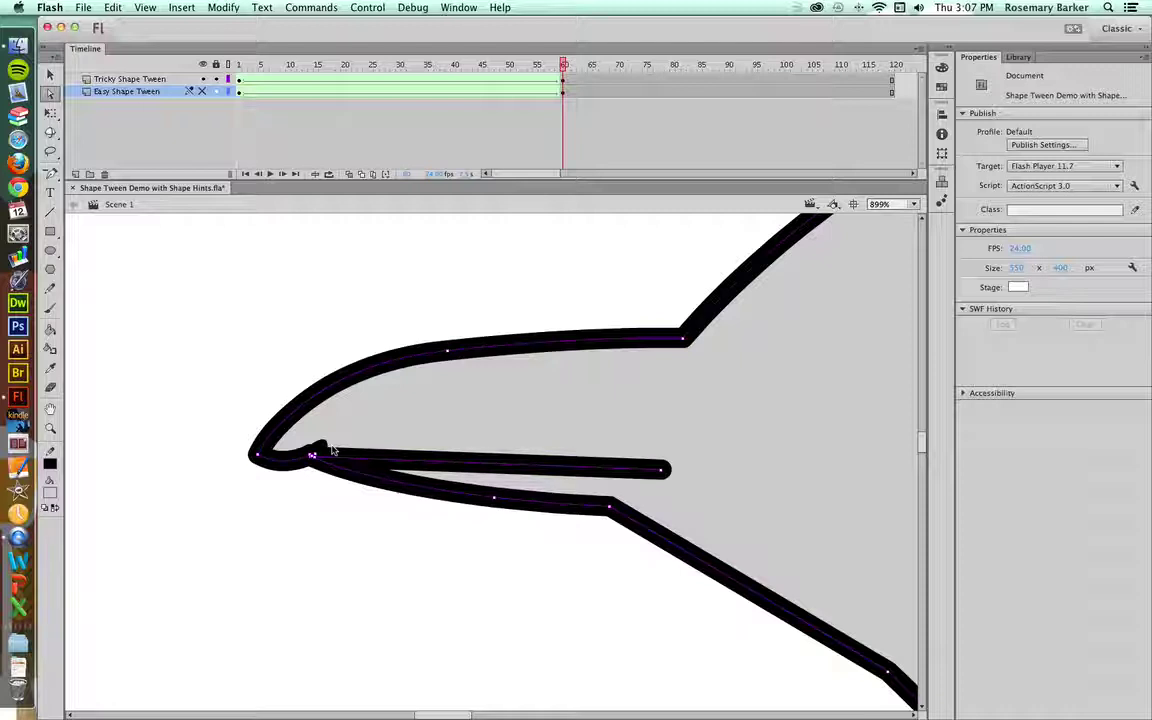
Magnify the beak seam to 2000% and select the bird outline to show its anchor points.
click(50, 428)
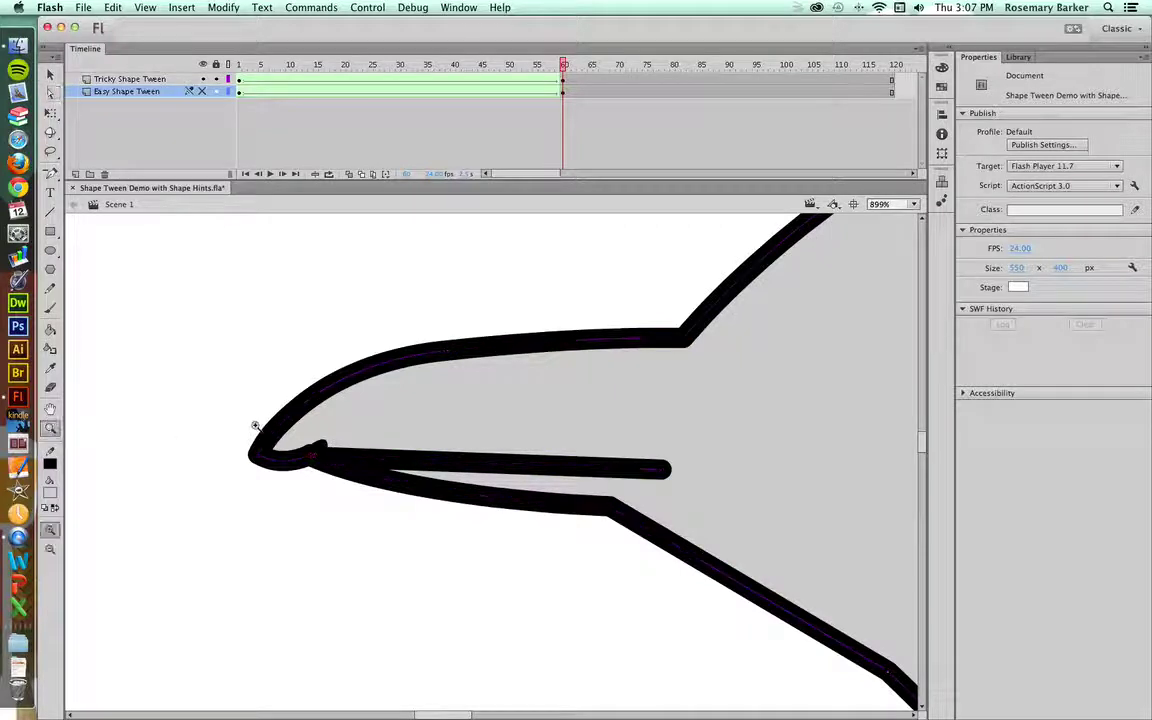
drag(255, 424, 395, 500)
drag(424, 402, 550, 540)
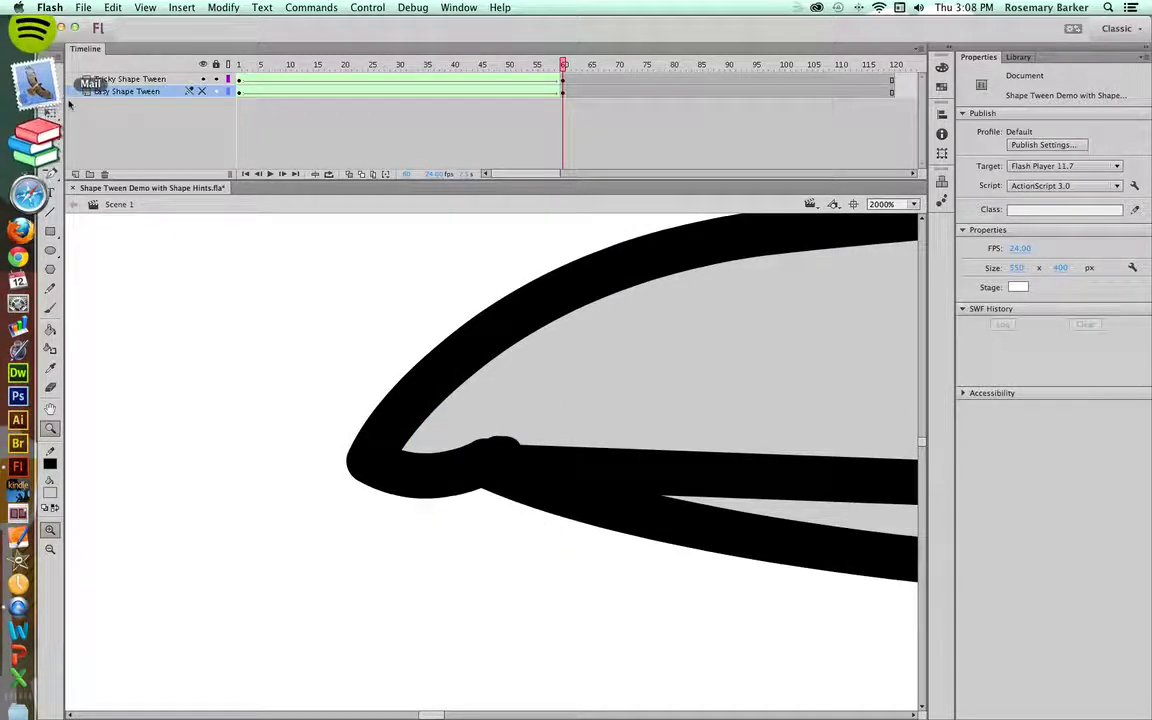
click(50, 92)
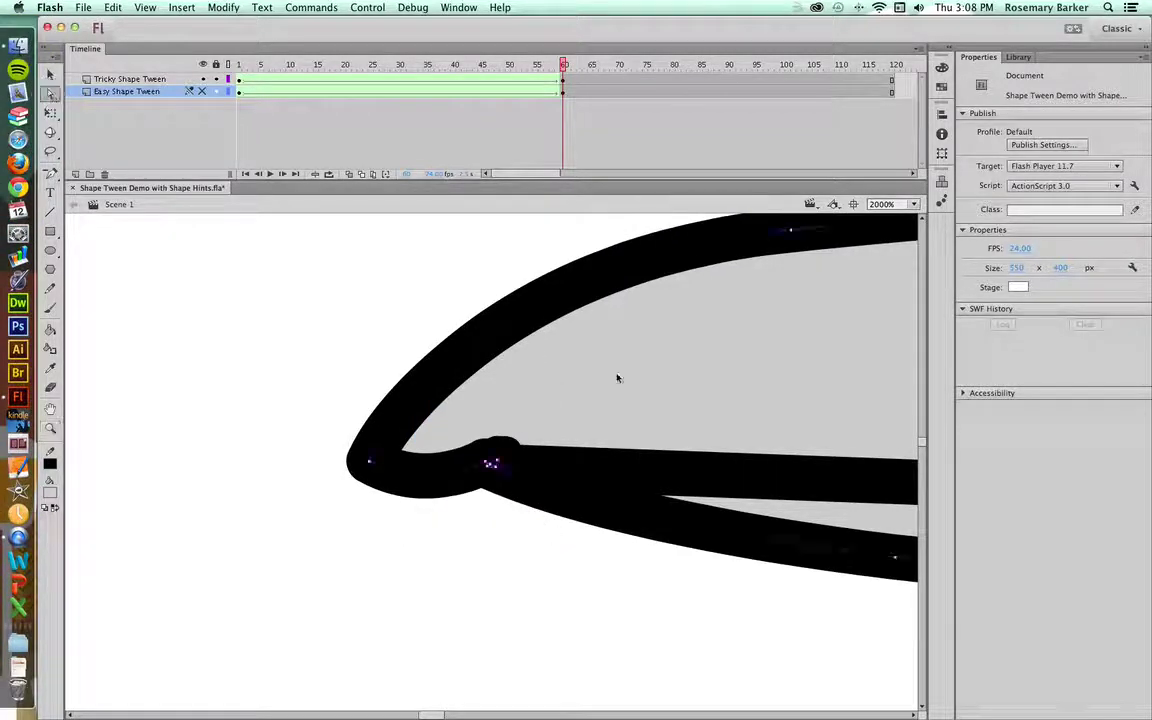
click(520, 438)
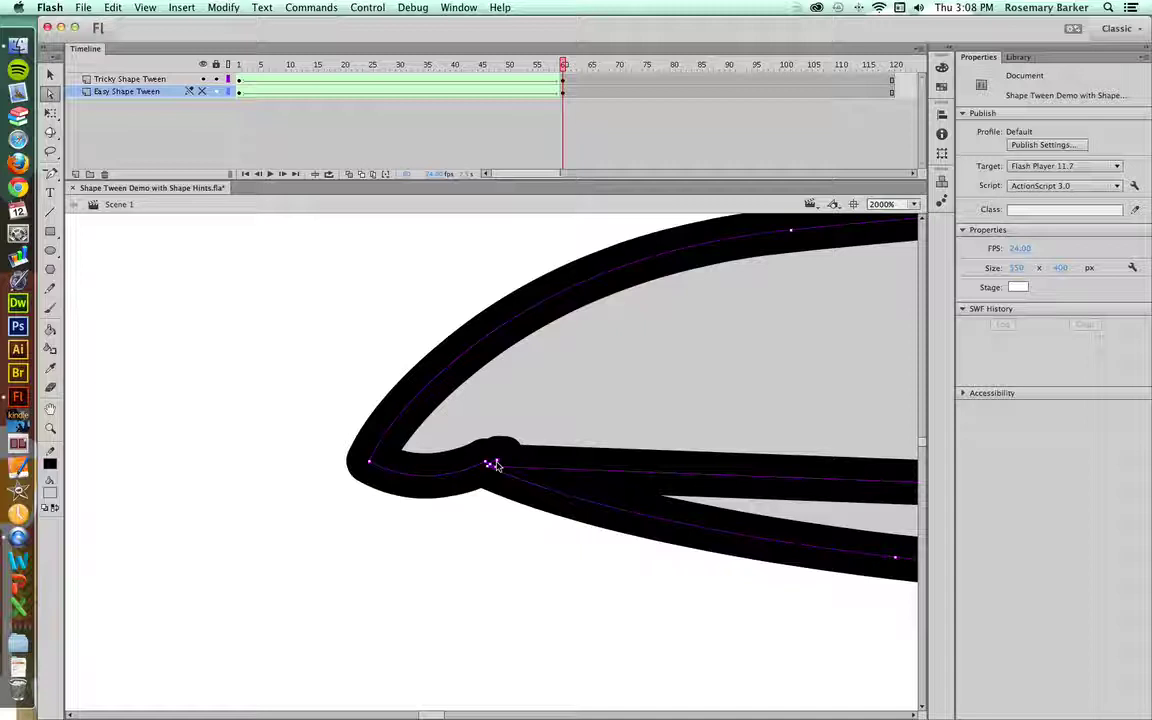
Choose the Delete Anchor Point Tool from the Pen tools.
click(50, 174)
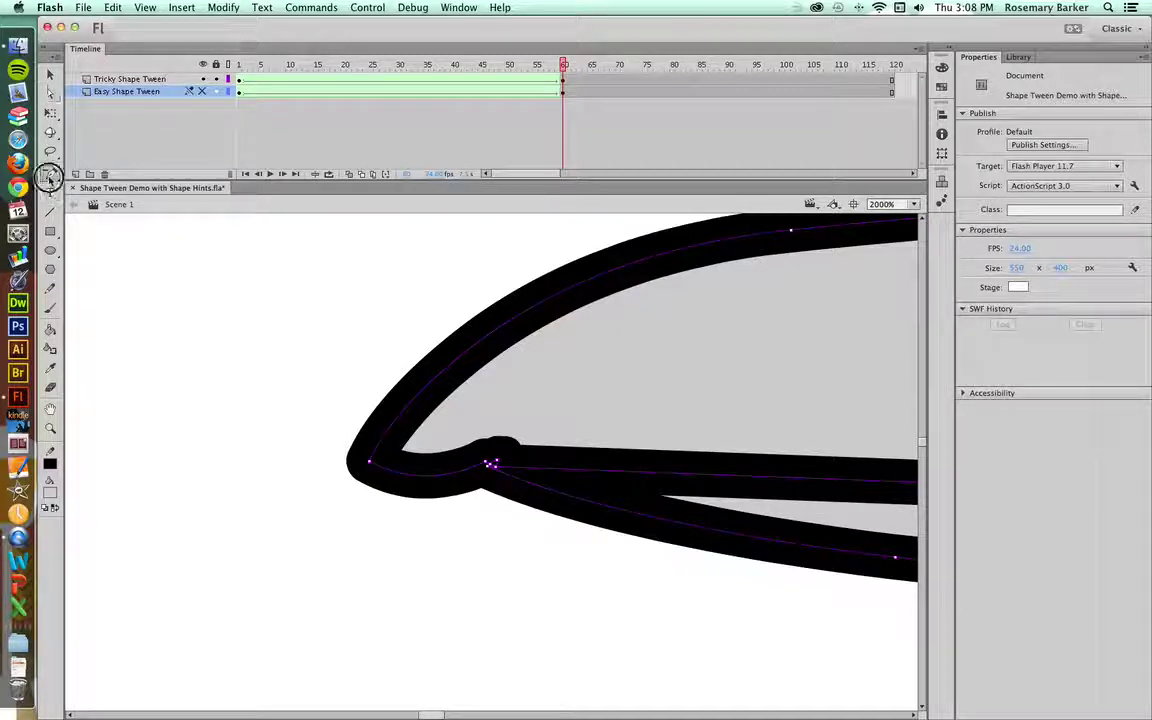
key(minus)
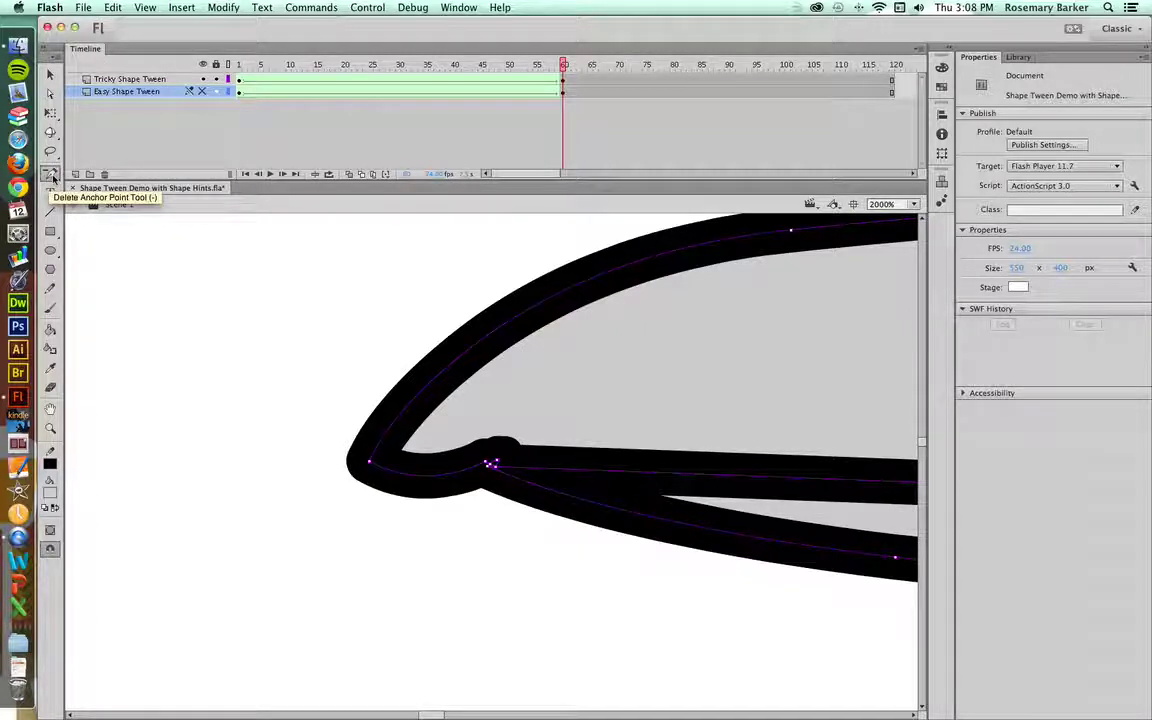
click(52, 175)
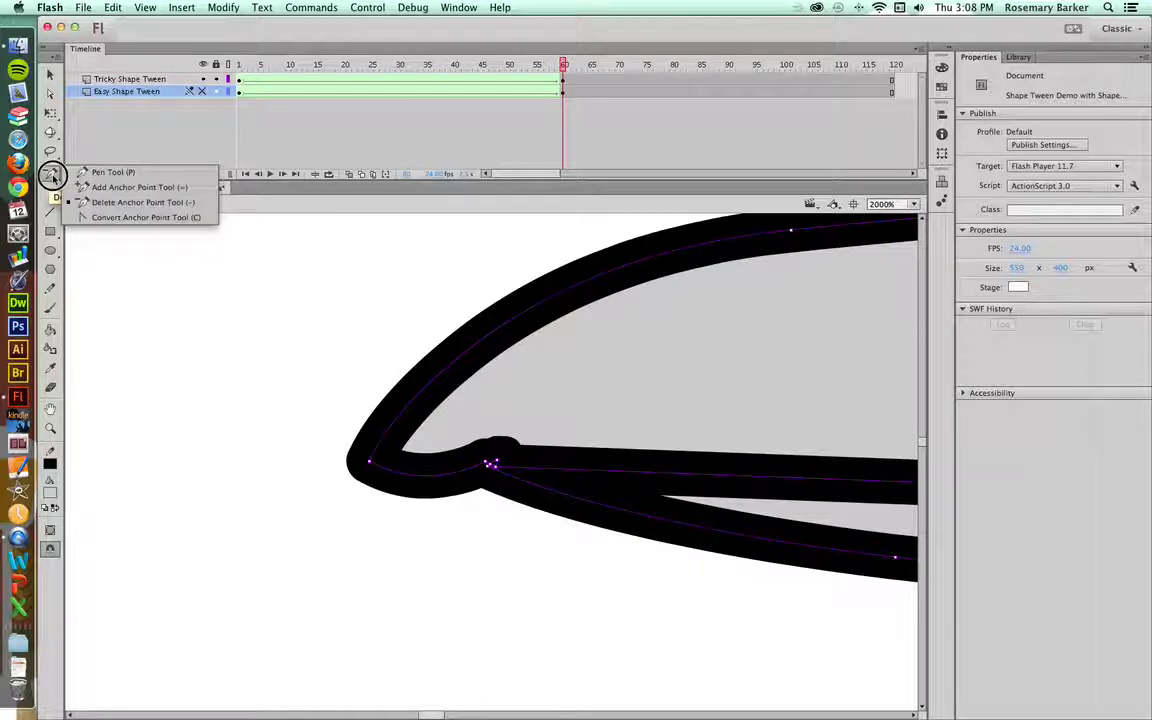
click(51, 175)
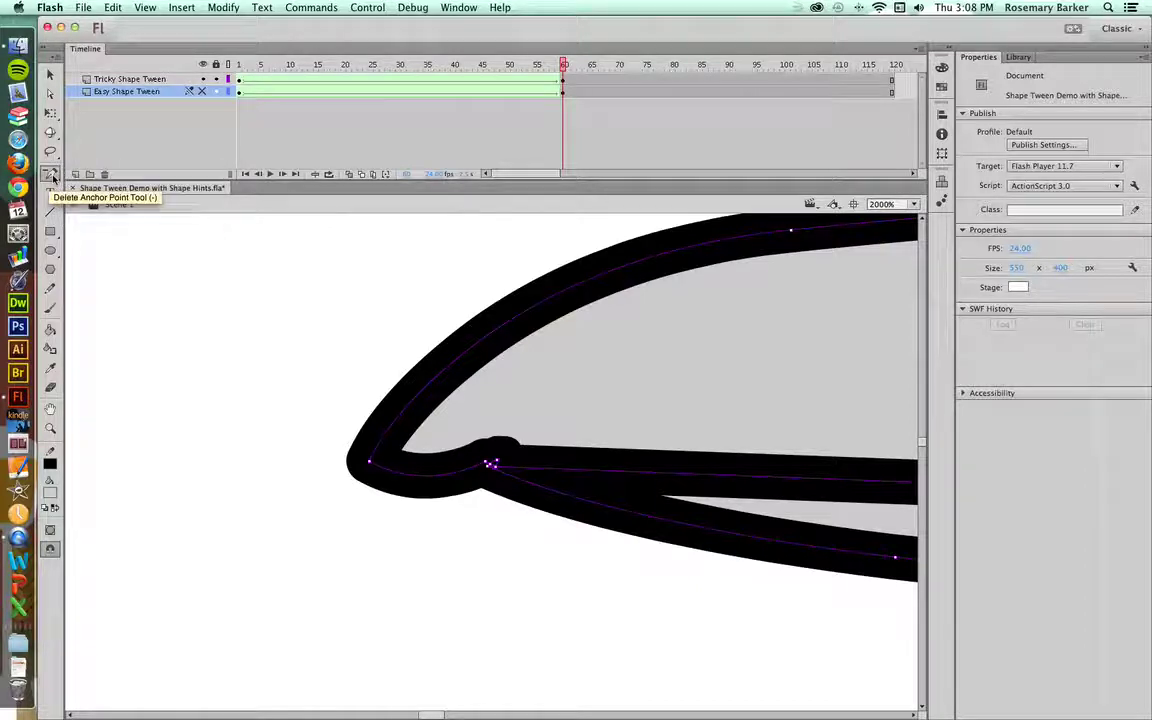
Decline unlocking Easy Shape Tween and select frame 60 on the Tricky Shape Tween layer.
click(495, 468)
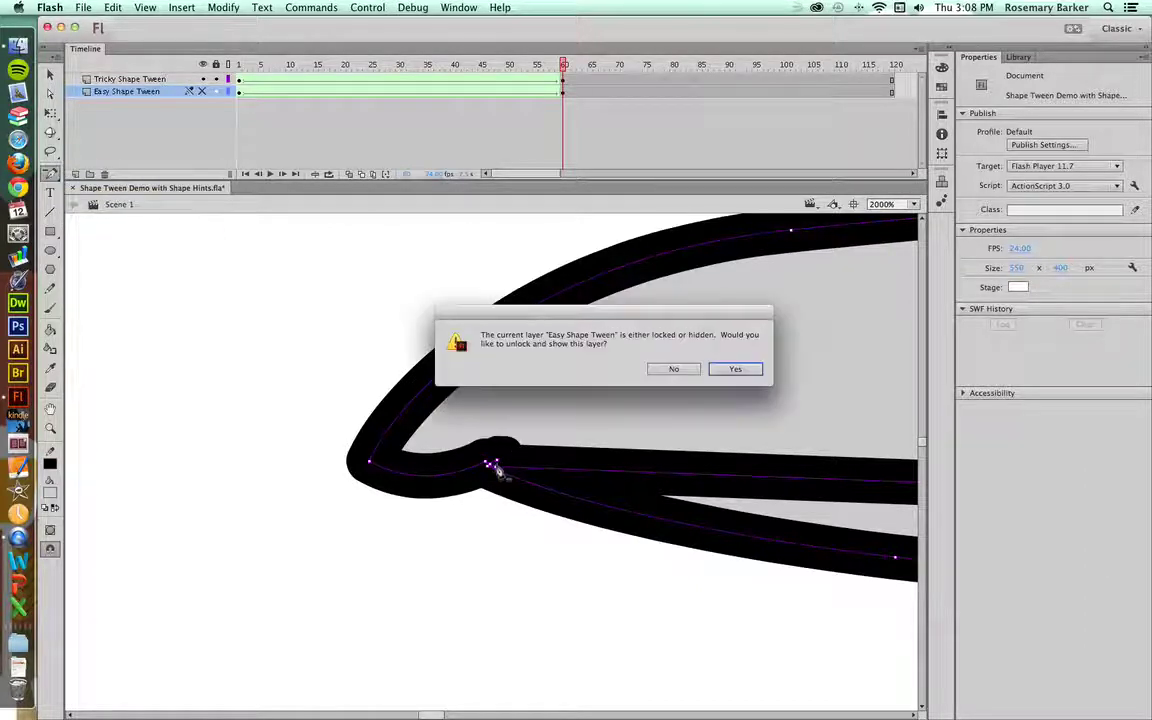
click(676, 370)
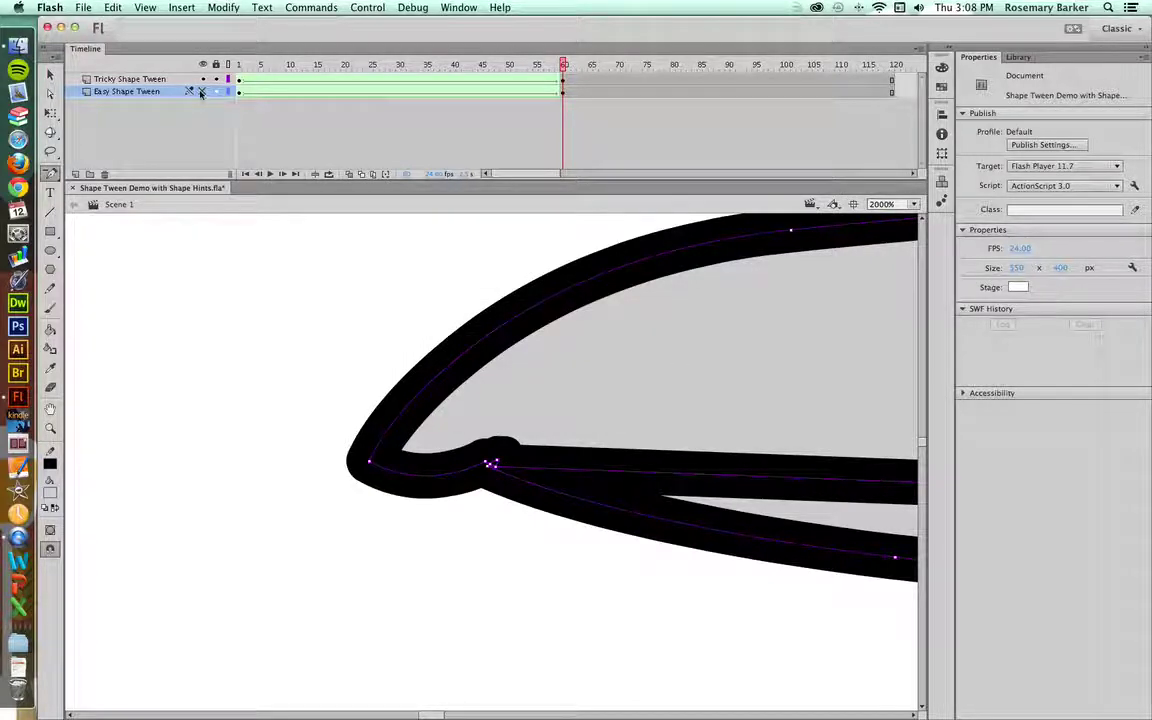
click(564, 79)
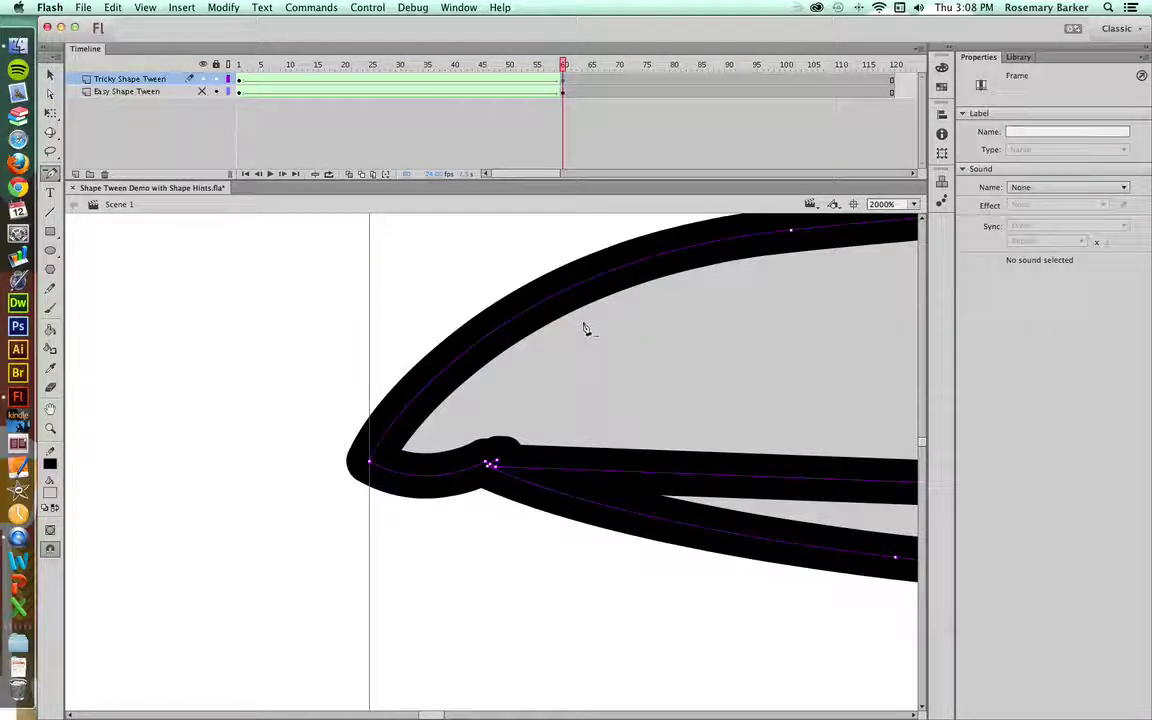
Select the bird head and delete the extra seam anchor, undoing one wrong deletion first.
click(494, 468)
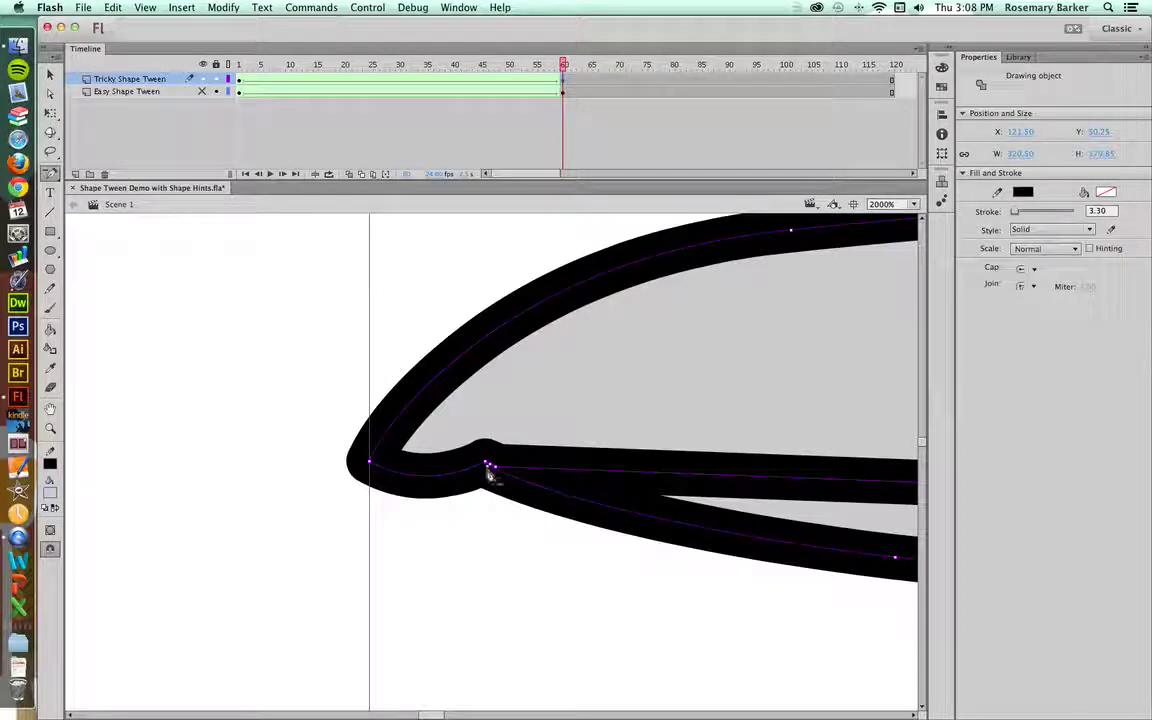
click(489, 470)
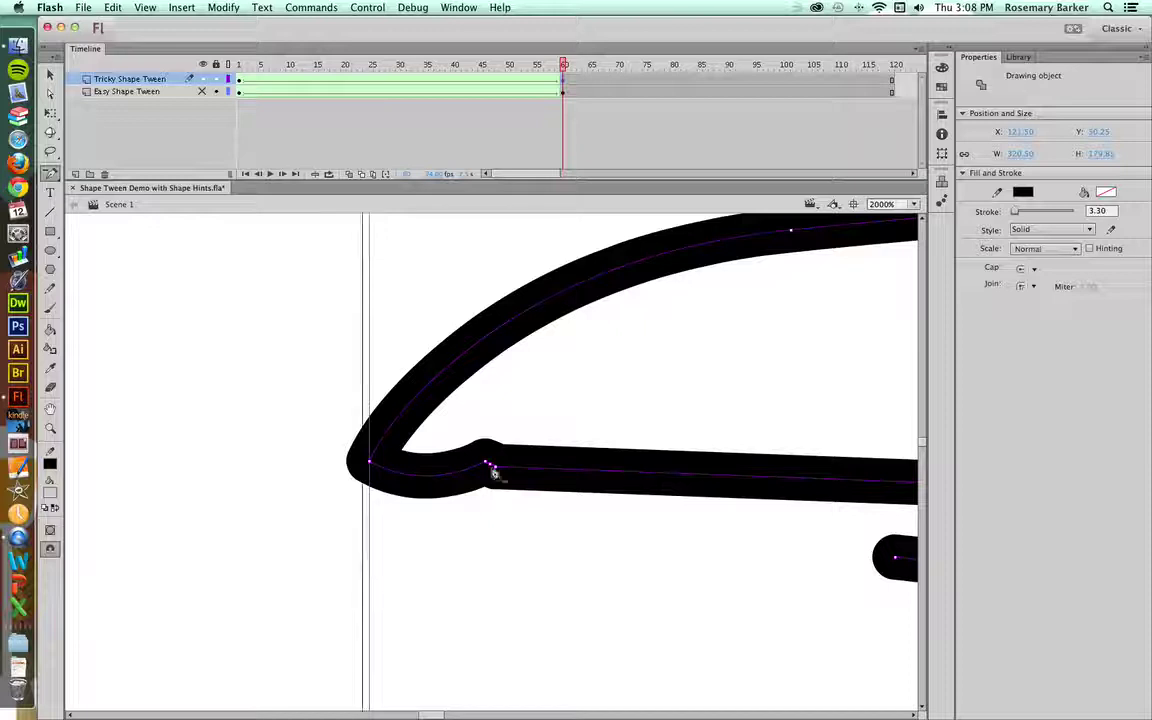
key(super+z)
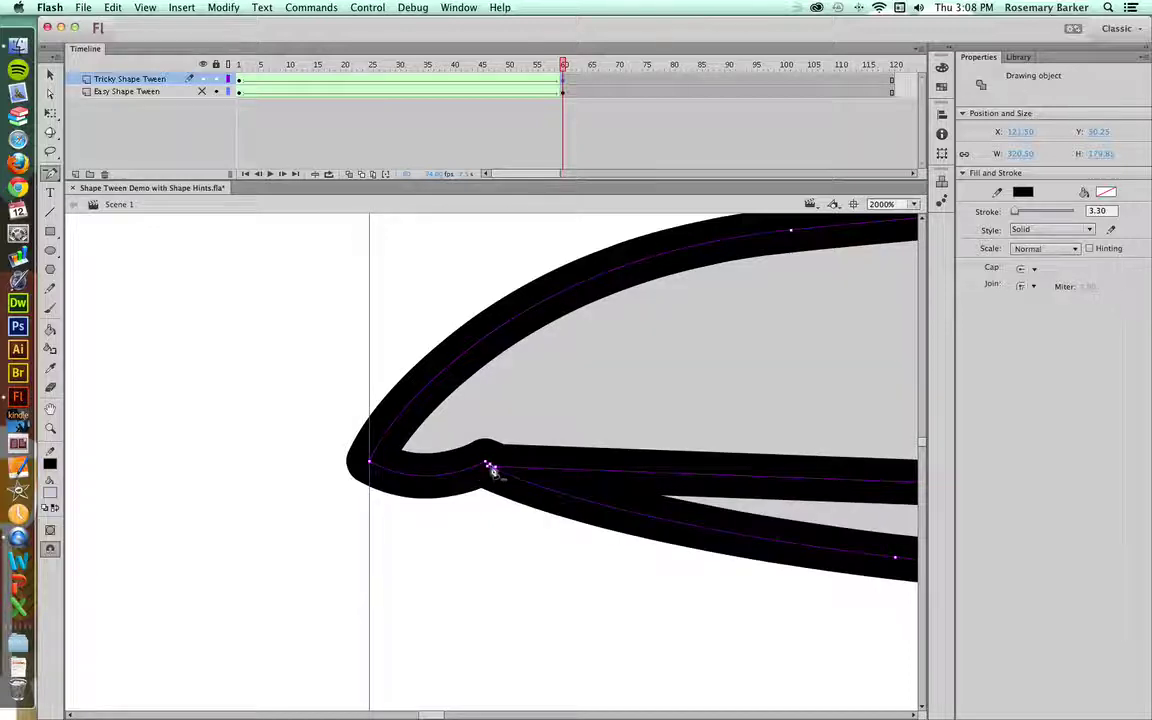
click(490, 470)
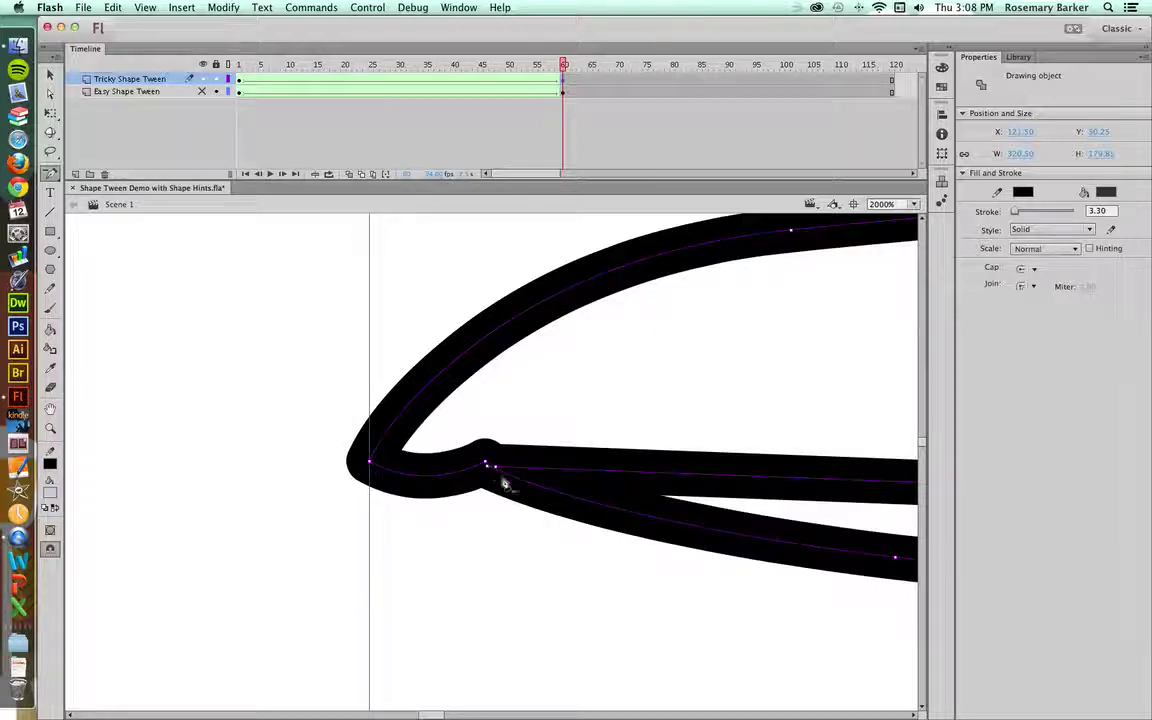
With the Subselection tool, adjust the notch anchor at the beak seam to smooth the lower curve.
click(50, 93)
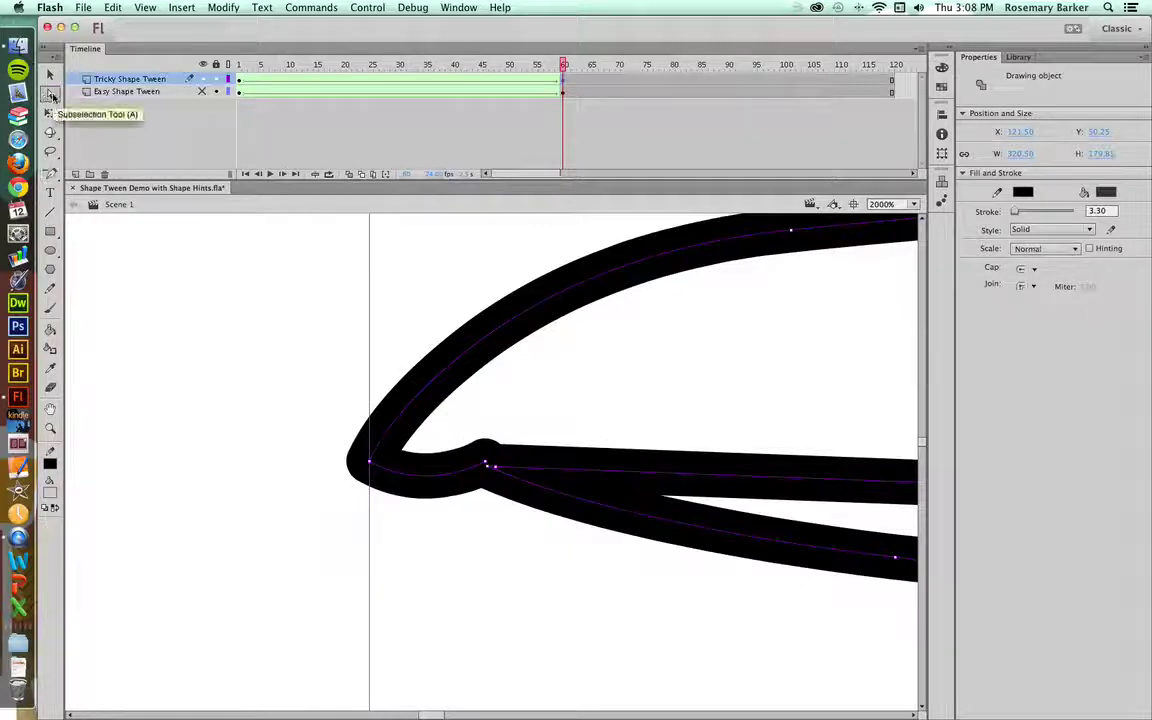
click(486, 467)
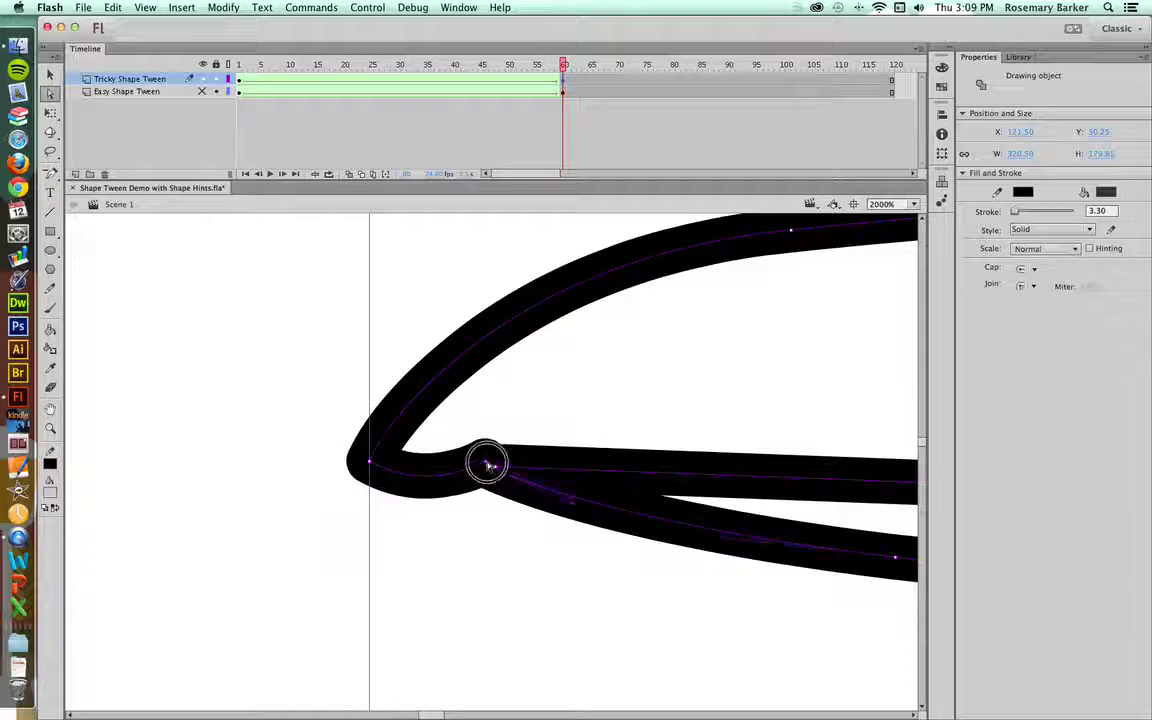
drag(486, 467, 490, 468)
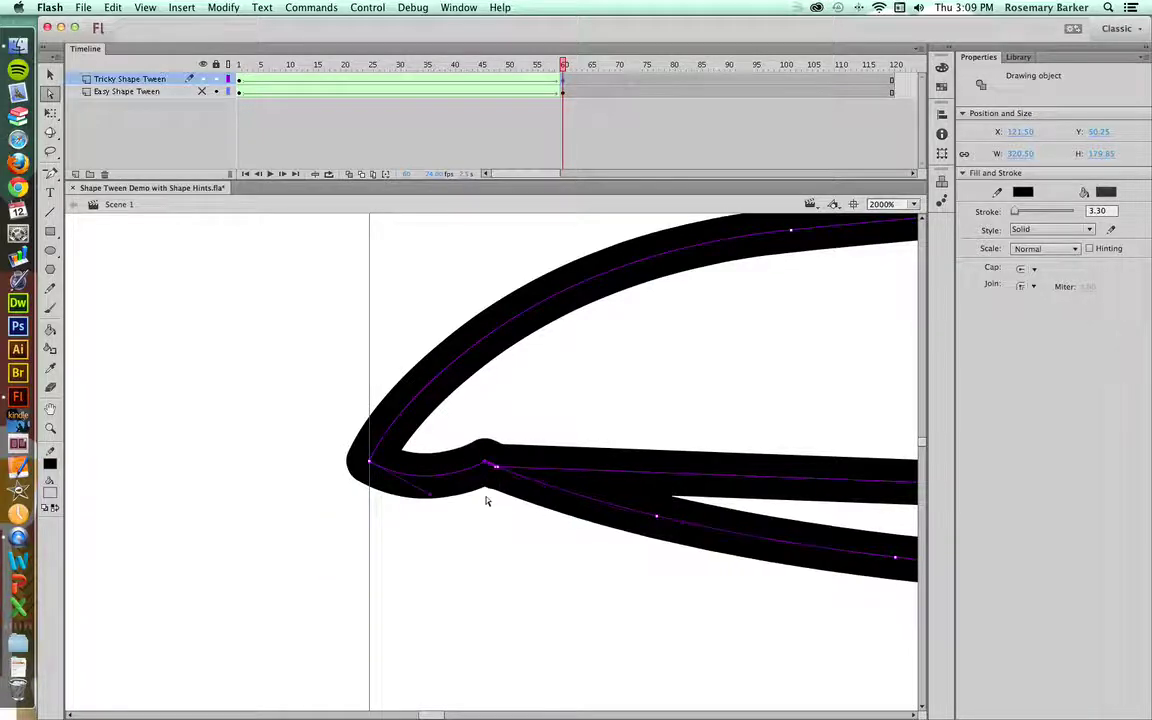
click(489, 467)
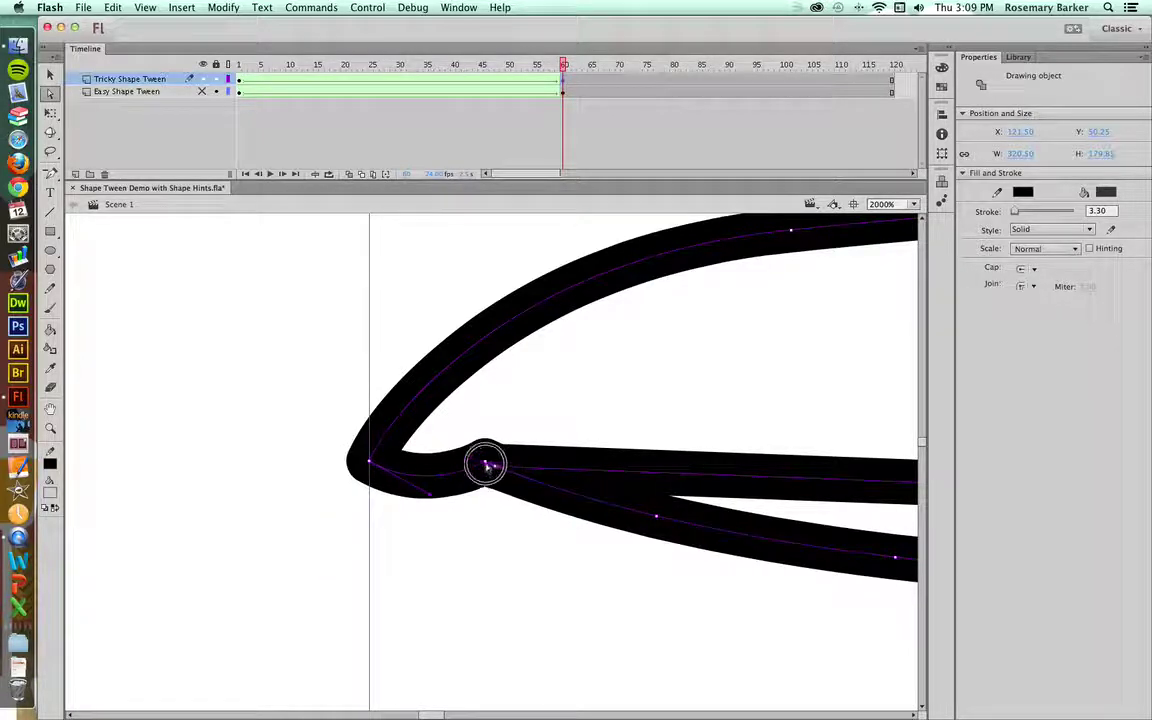
drag(489, 467, 495, 470)
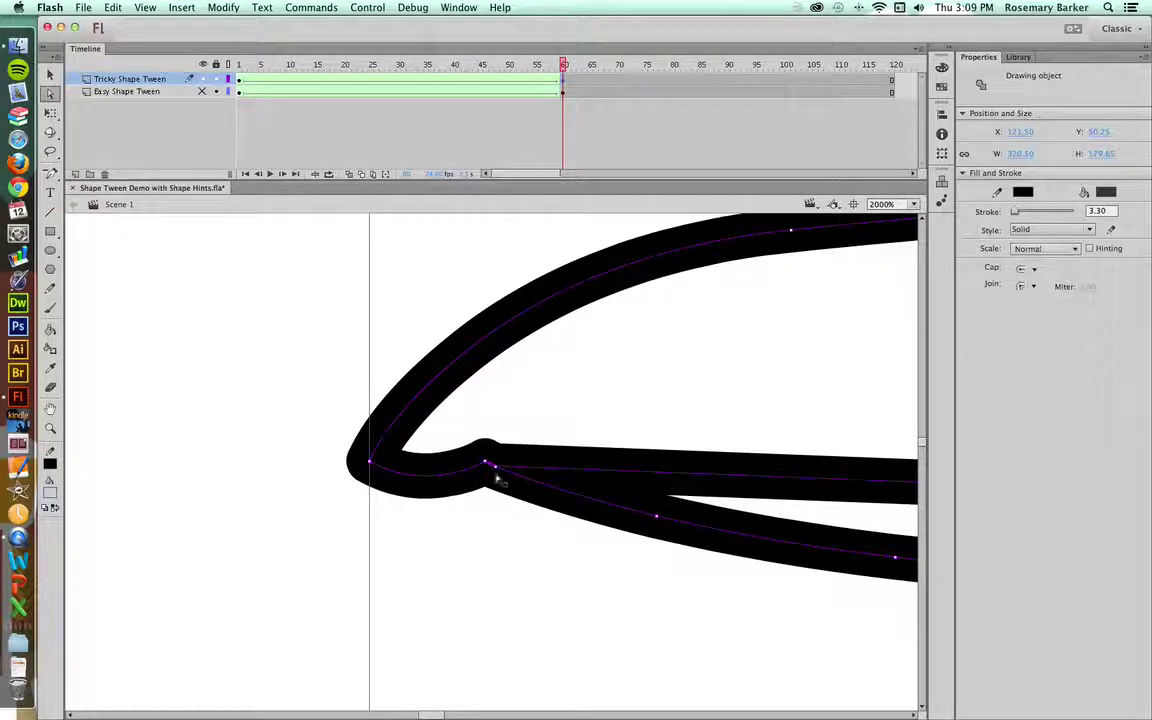
click(489, 466)
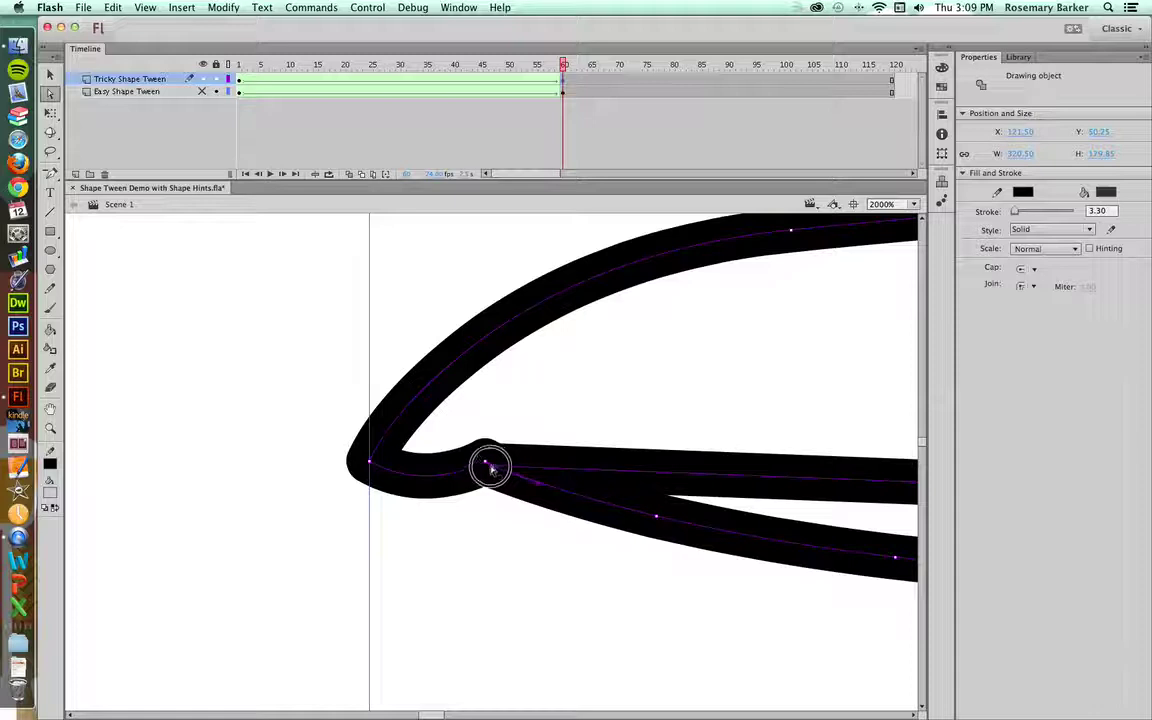
drag(489, 467, 491, 491)
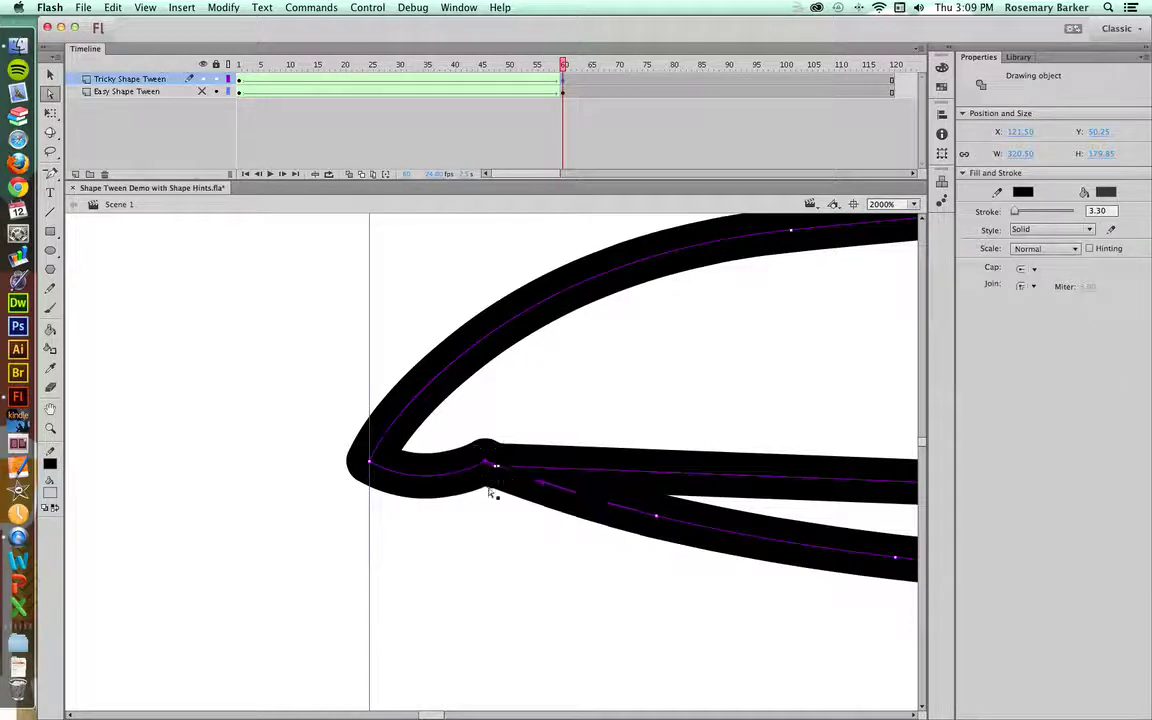